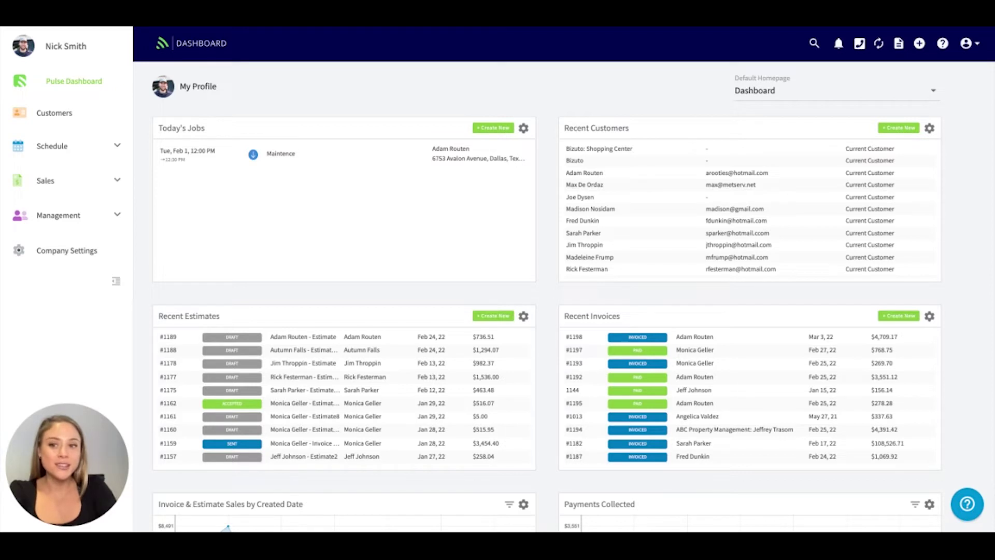
Go to Company Settings and show all Features & Plugins cards.
click(62, 261)
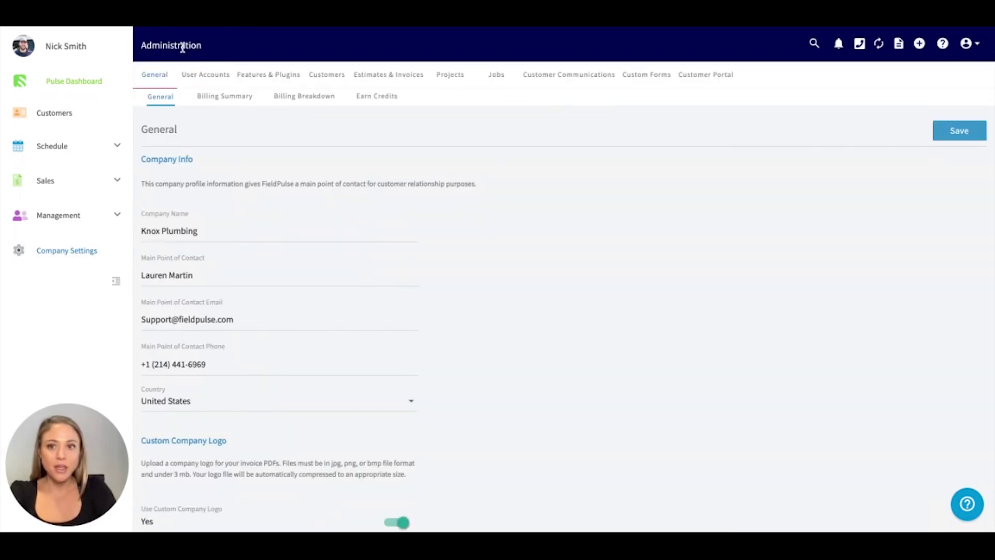
click(270, 79)
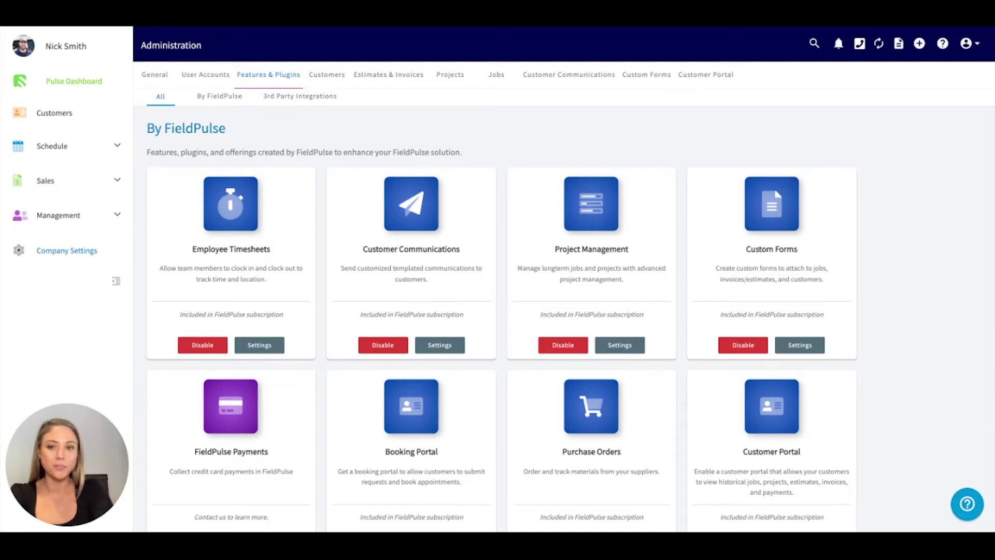
scroll(926, 177, down, 1)
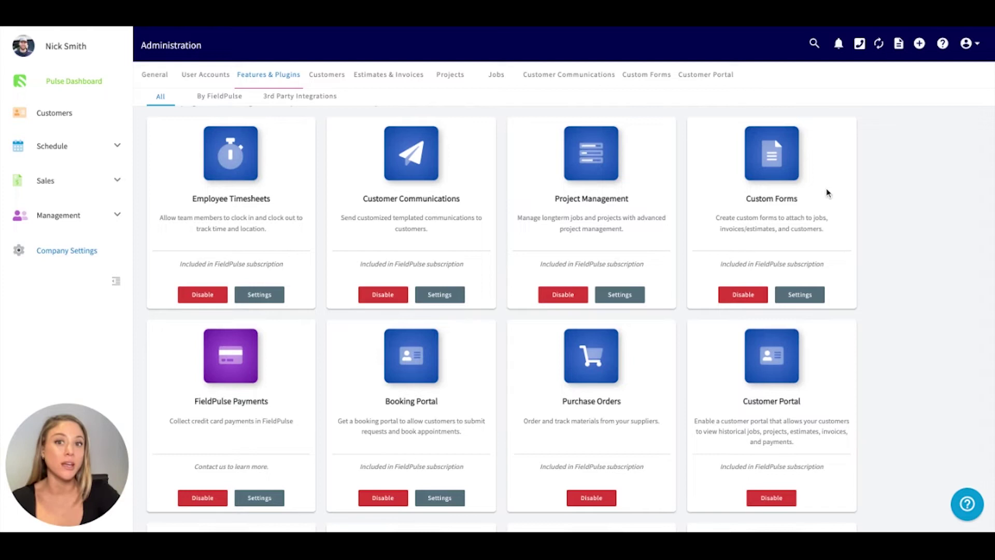
Scroll down to the Variant Proposal, Maintenance Agreements, Assets and Recurring Billing cards.
scroll(828, 193, down, 3)
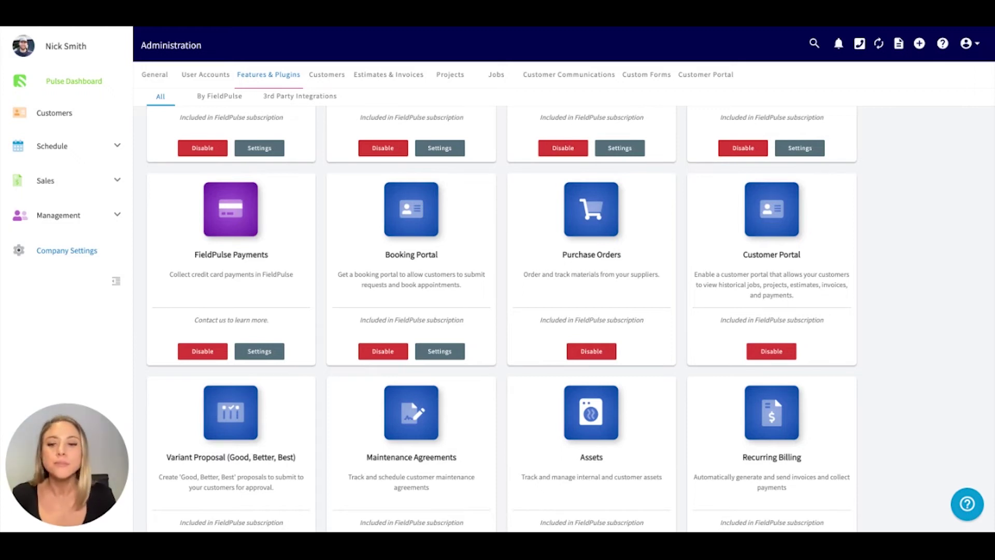
Scroll to the paid add-ons Pulse Fleet Tracking, Dynamic Proposal, Engage and Pricebook with prices.
scroll(570, 311, down, 3)
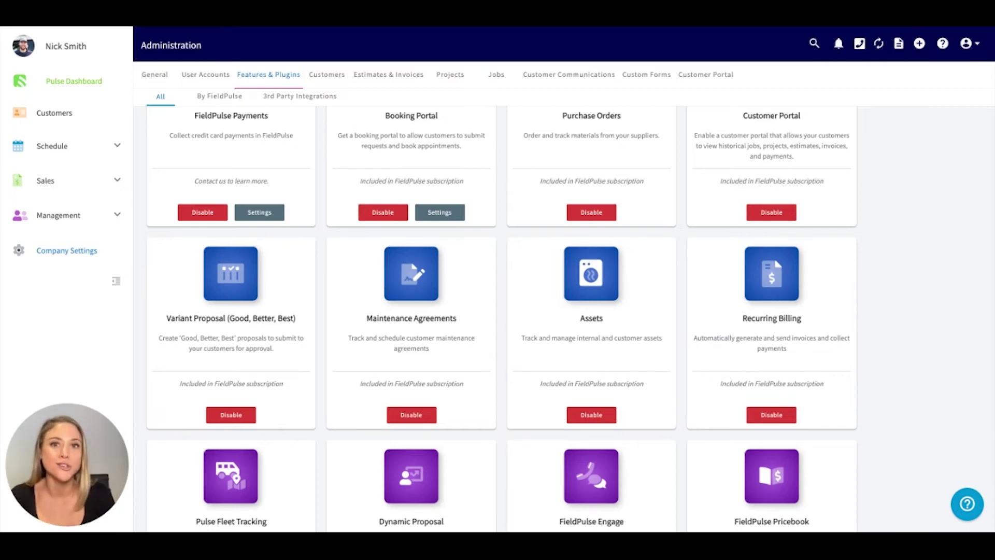
scroll(570, 321, down, 2)
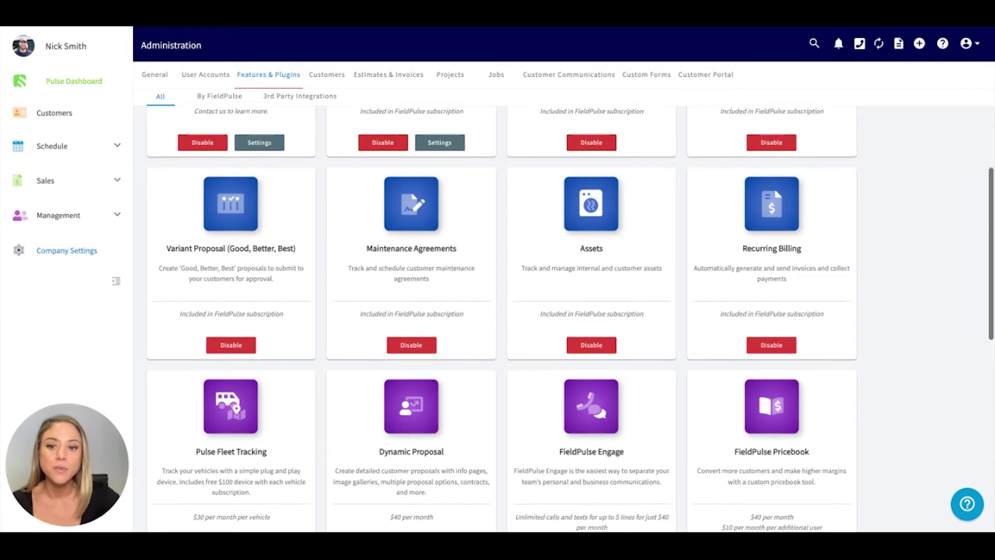
Scroll to Preferred Partners: BlueVine Line of Credit, Ruby Receptionists and ServiceRocket Pro.
scroll(502, 319, down, 3)
scroll(632, 237, down, 1)
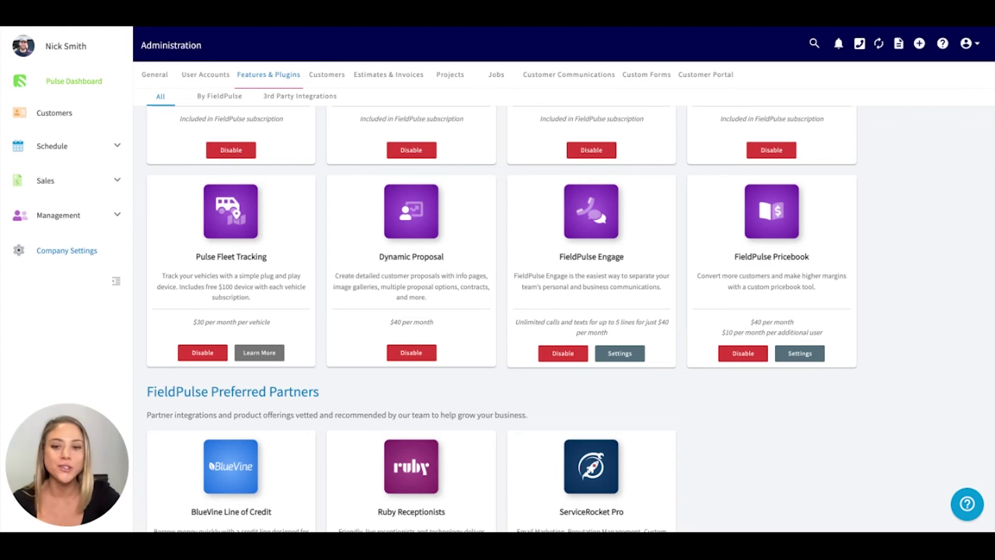
scroll(570, 319, down, 5)
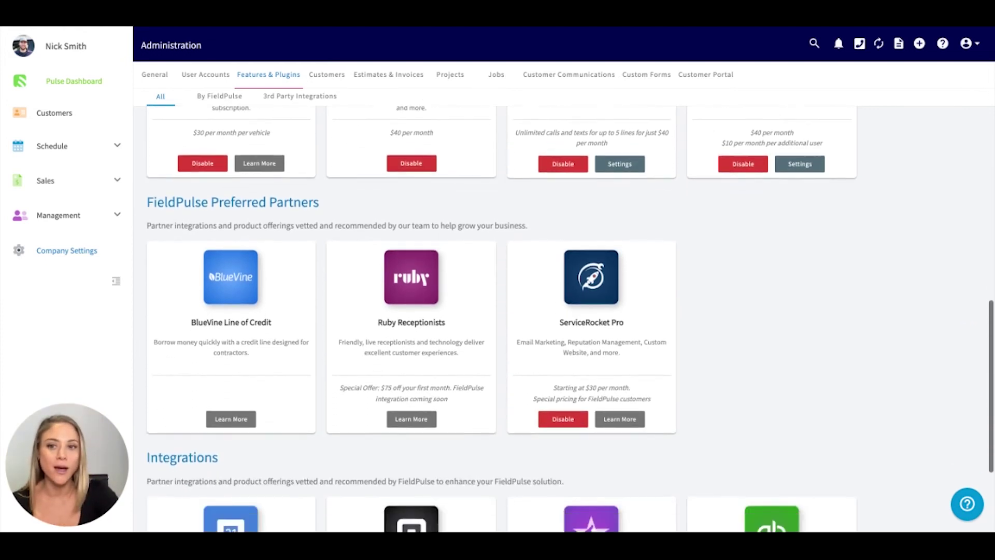
Scroll to the Integrations section with Google Calendar, Square, NiceJob and QuickBooks Online.
scroll(570, 319, down, 1)
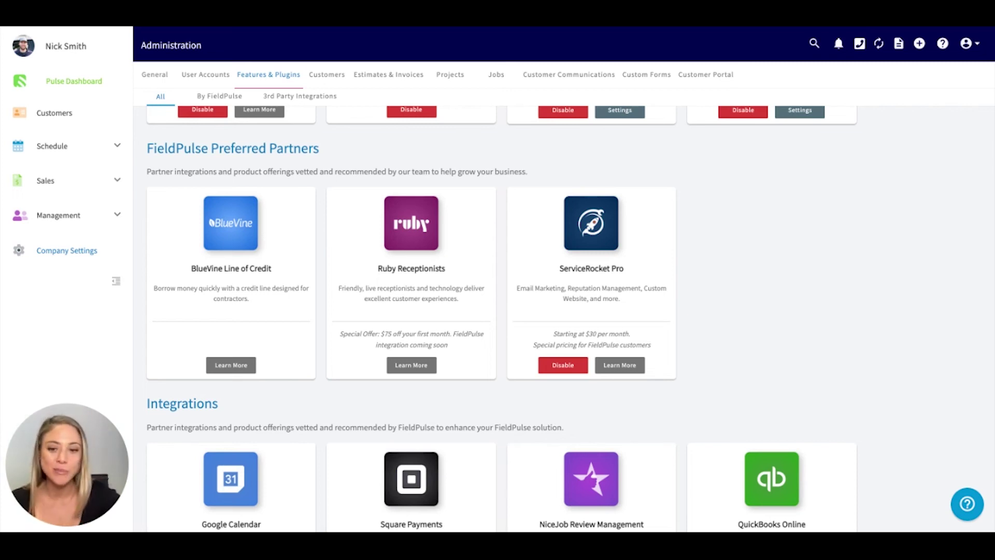
Scroll to show full Integrations cards, including NiceJob's $75 price and QuickBooks Request Access.
scroll(571, 318, down, 2)
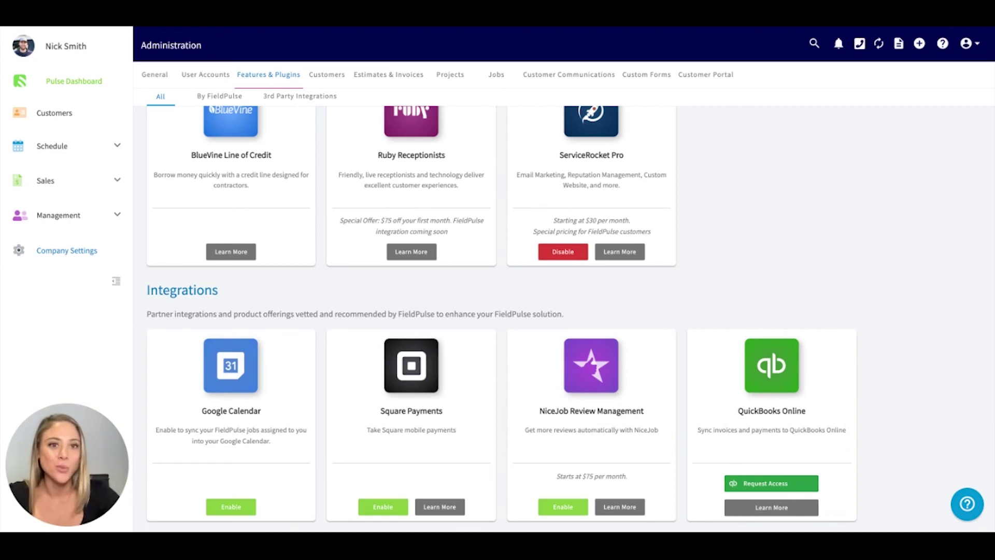
Scroll up to the By FieldPulse section with Employee Timesheets and Custom Forms.
scroll(719, 206, up, 10)
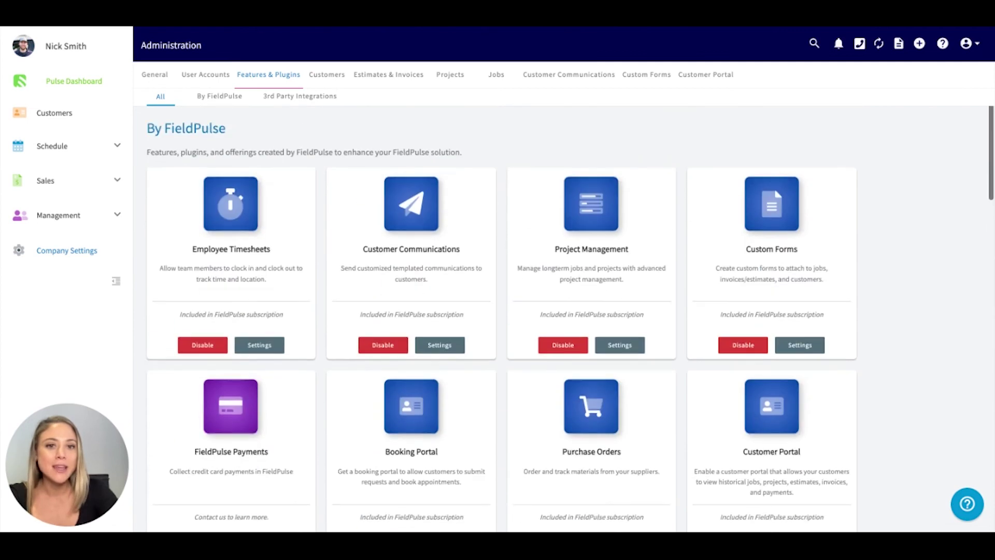